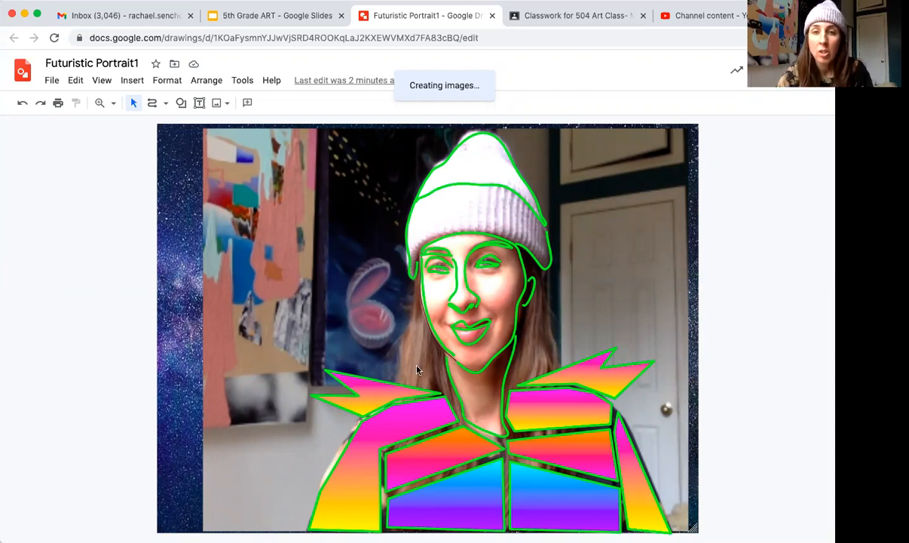
Draw a jagged-ended polyline hair shape along the left side of the face and fill it with cyan
{"action": "left_click", "coordinate": [166, 106]}
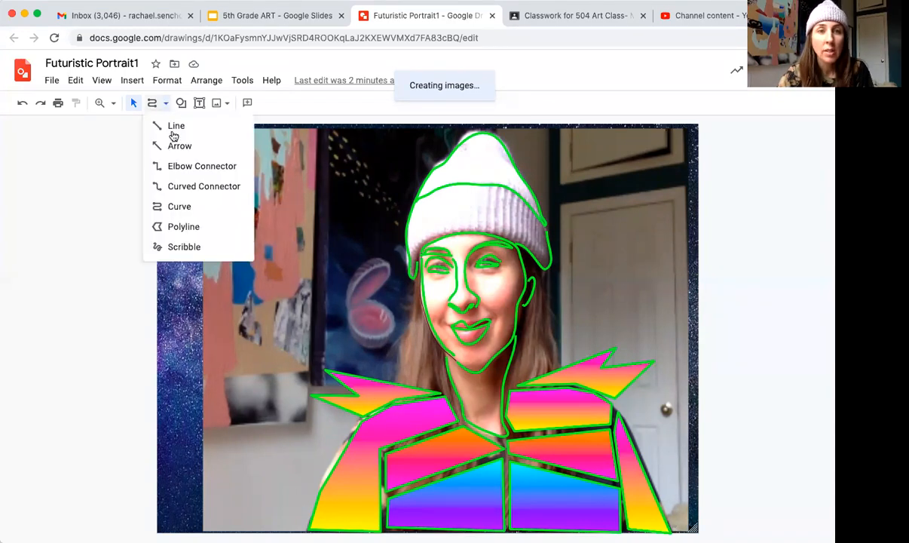
{"action": "left_click", "coordinate": [182, 227]}
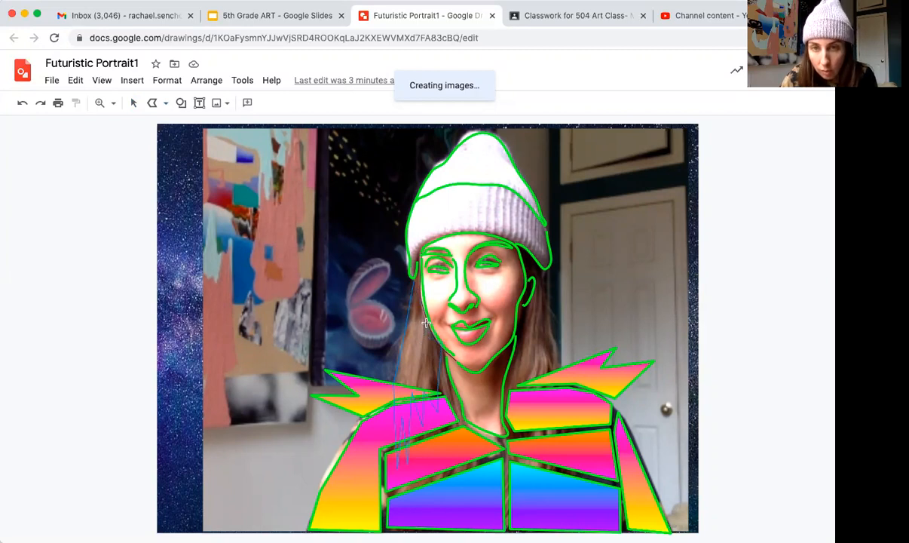
{"action": "left_click", "coordinate": [412, 282]}
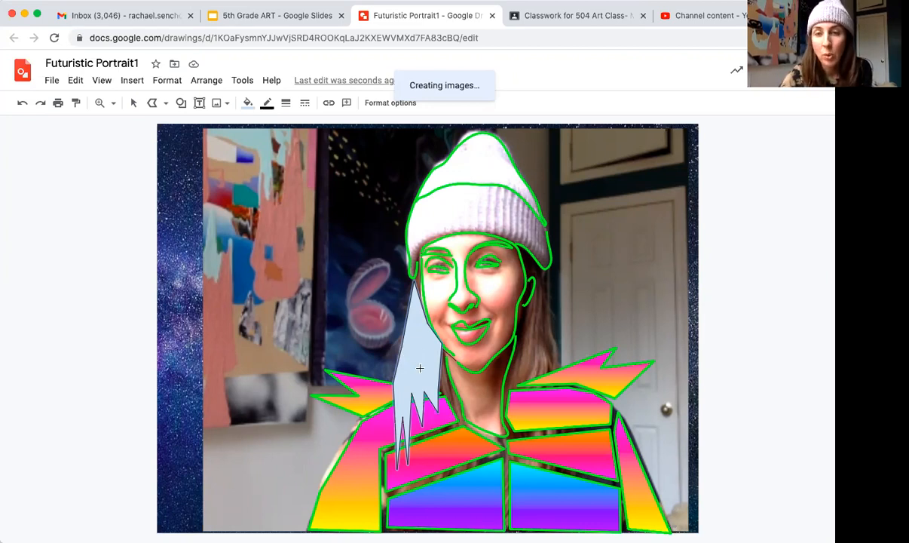
{"action": "left_click", "coordinate": [247, 103]}
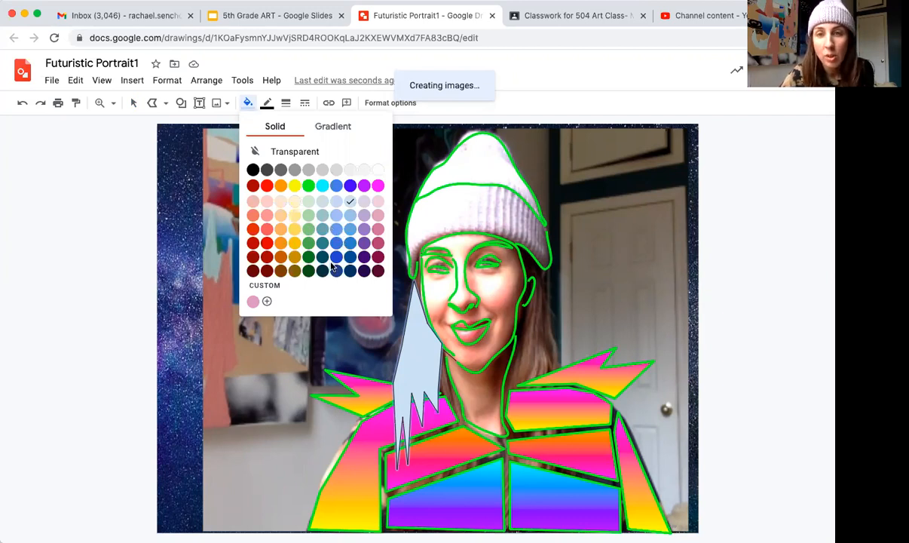
{"action": "left_click", "coordinate": [322, 185]}
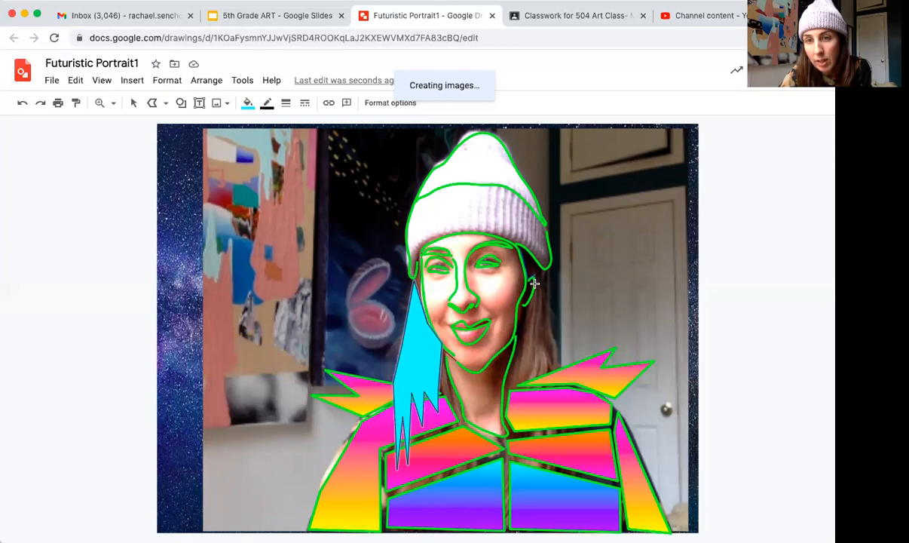
Draw a matching closed polyline hair shape with jagged ends on the right side of the face, from under the hat to the shoulder
{"action": "left_click", "coordinate": [518, 333]}
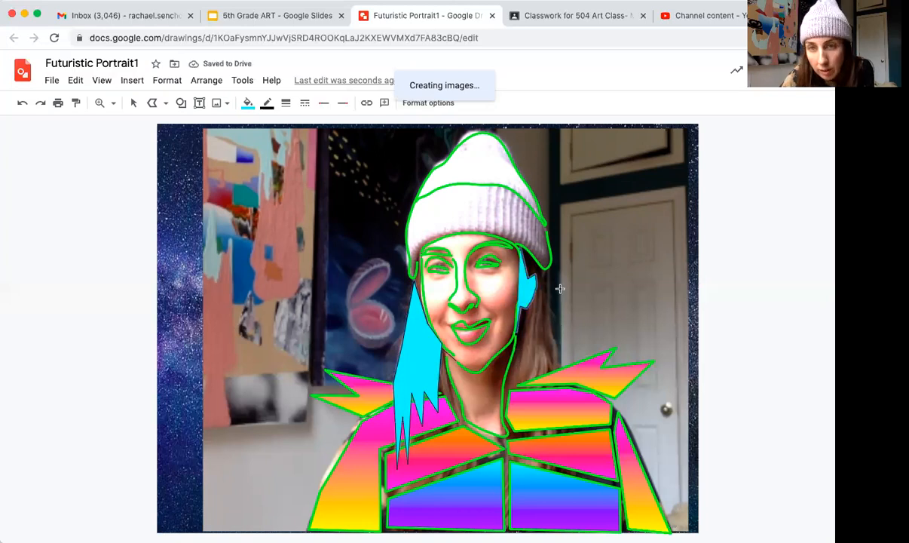
{"action": "left_click", "coordinate": [21, 105]}
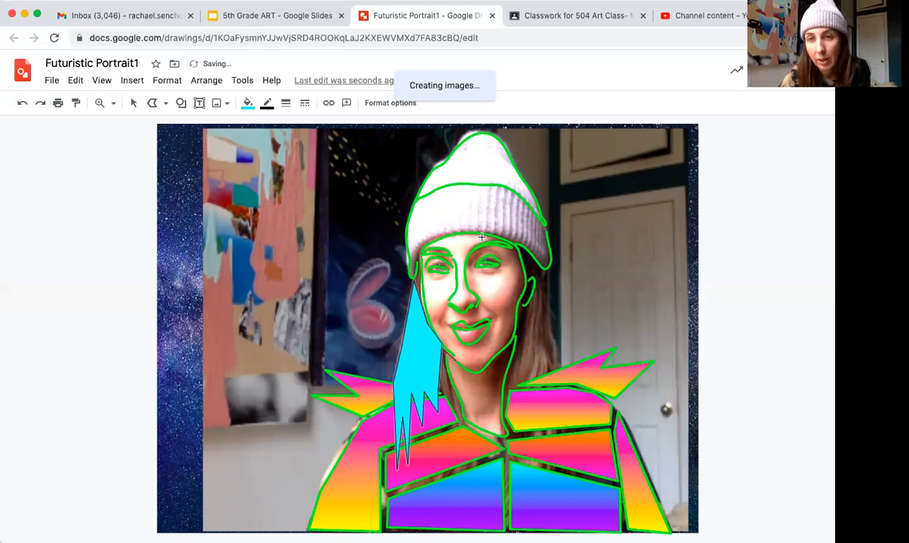
{"action": "left_click", "coordinate": [543, 275]}
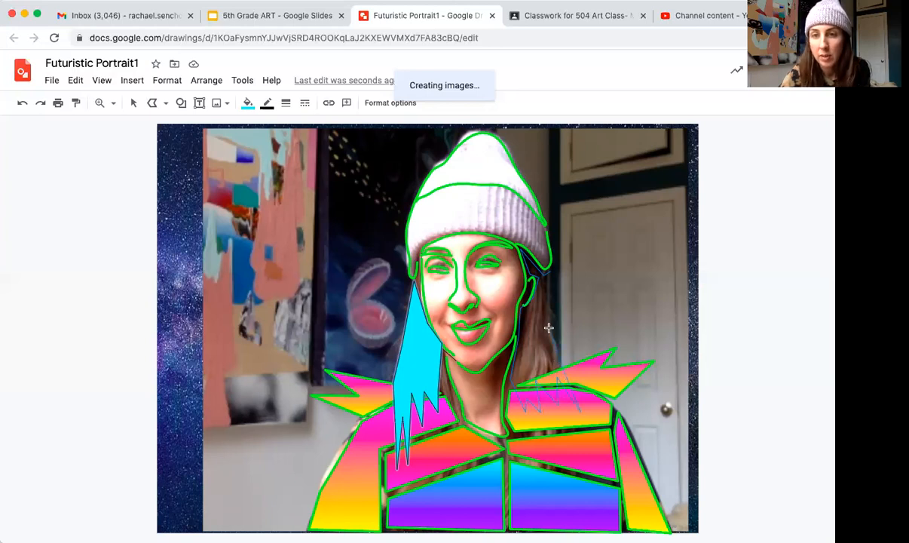
{"action": "left_click", "coordinate": [548, 270]}
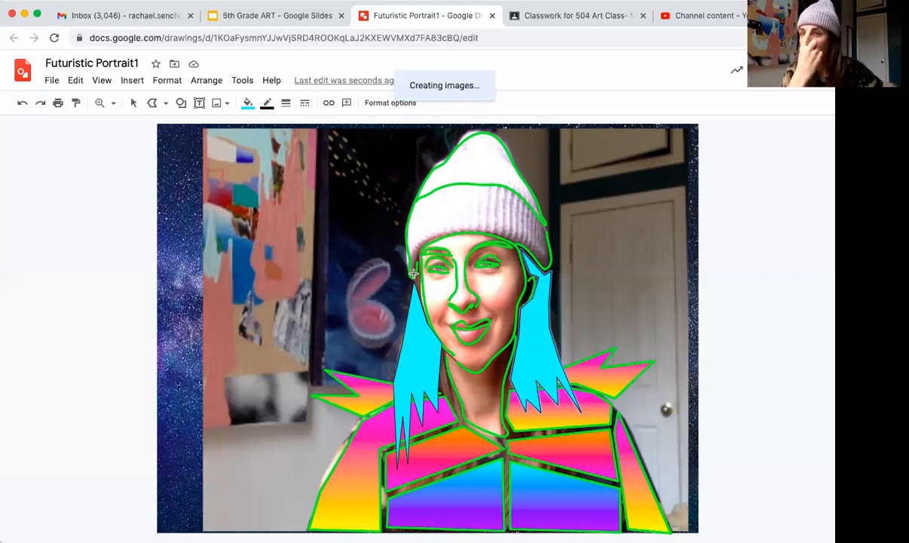
Draw a closed curve shaped like large sunglasses over both eyes
{"action": "left_click", "coordinate": [164, 105]}
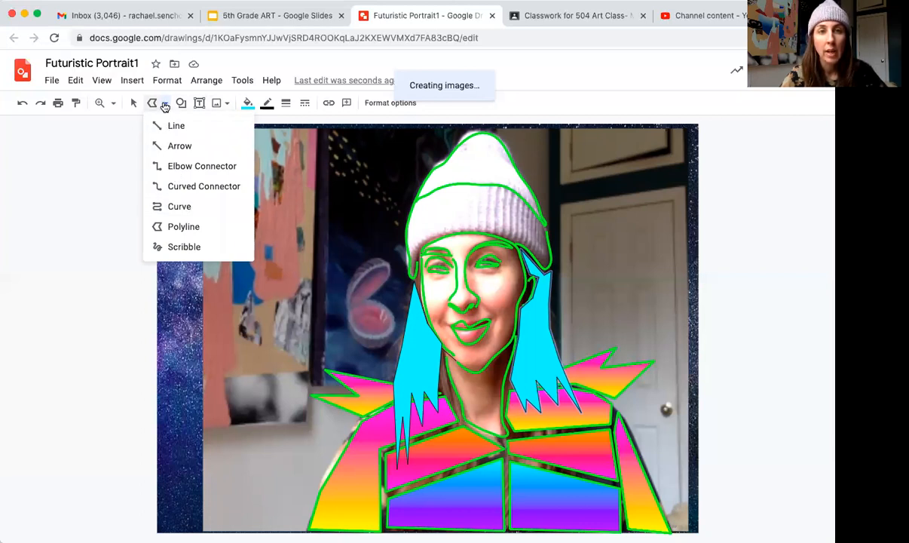
{"action": "left_click", "coordinate": [177, 205]}
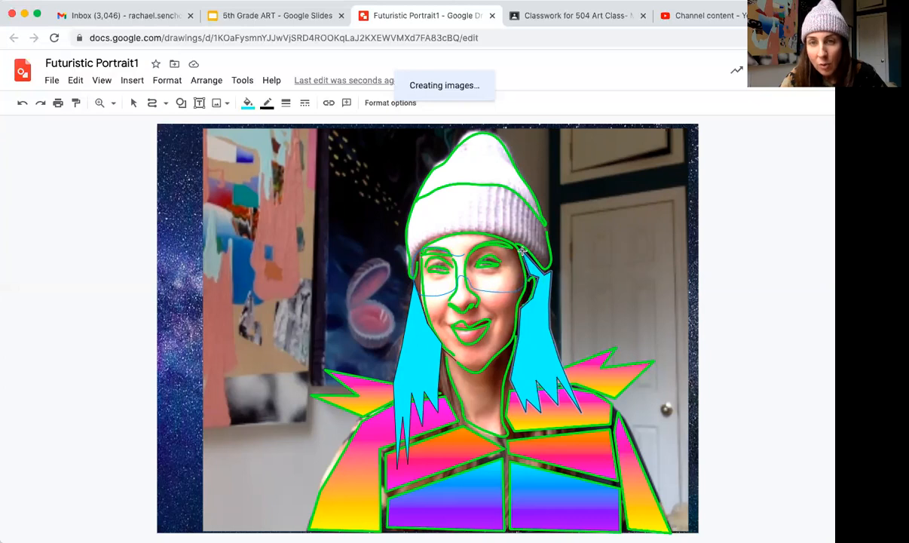
{"action": "left_click", "coordinate": [464, 253]}
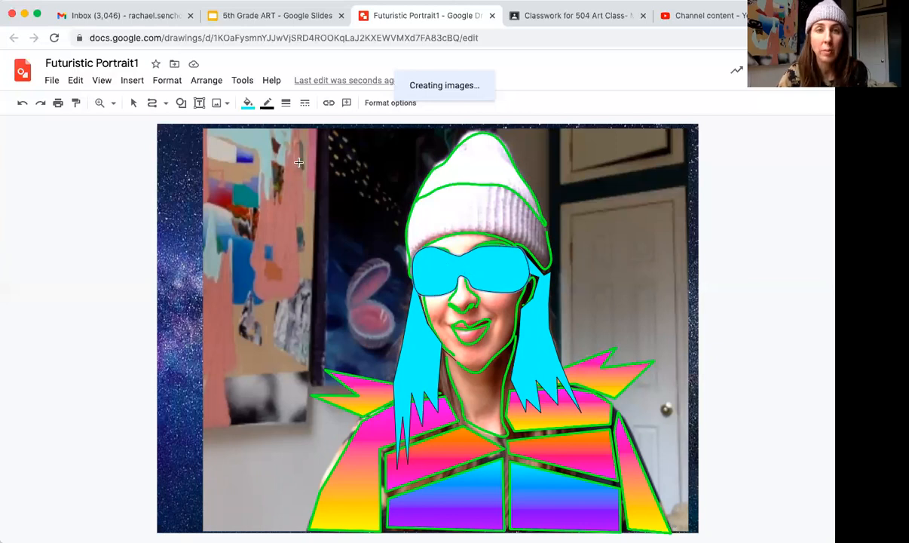
Give the sunglasses a custom semi-transparent magenta fill, #ac3eb07a
{"action": "left_click", "coordinate": [248, 105]}
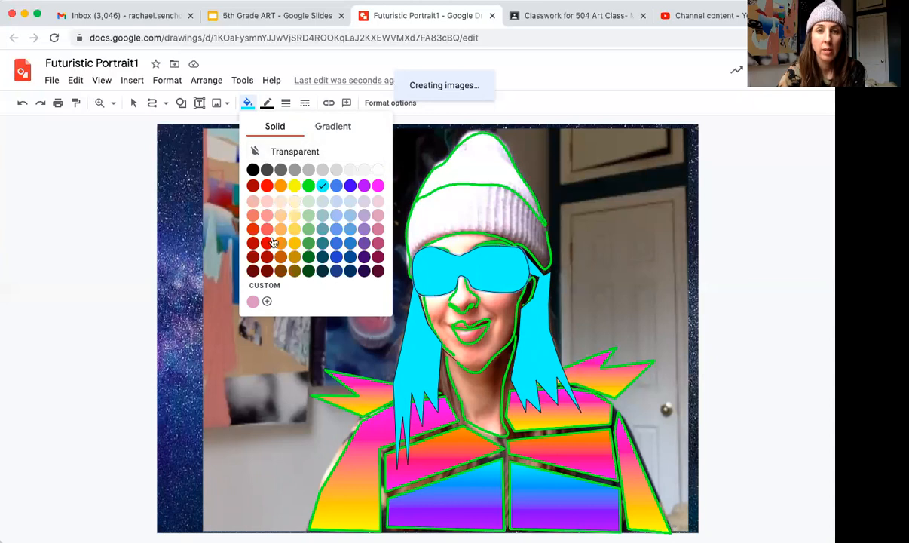
{"action": "left_click", "coordinate": [267, 301]}
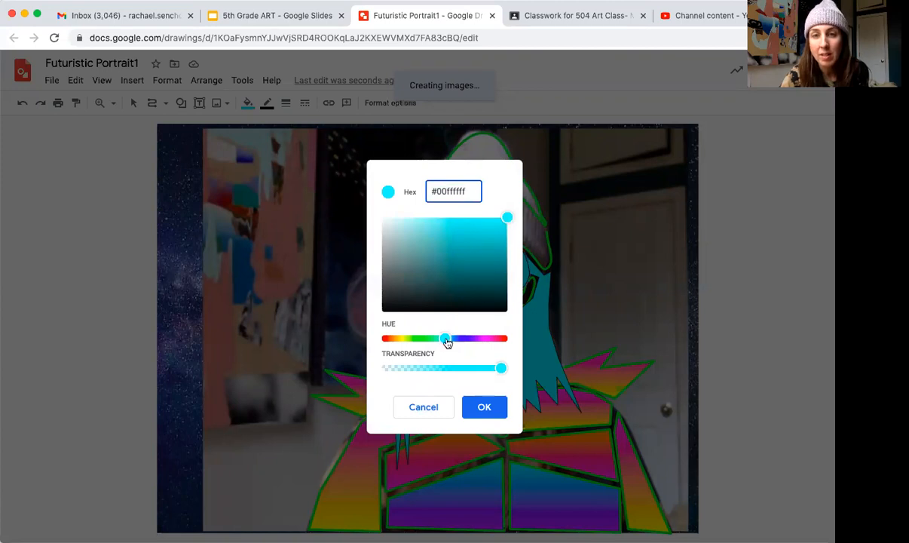
{"action": "left_click_drag", "start_coordinate": [446, 341], "coordinate": [482, 343]}
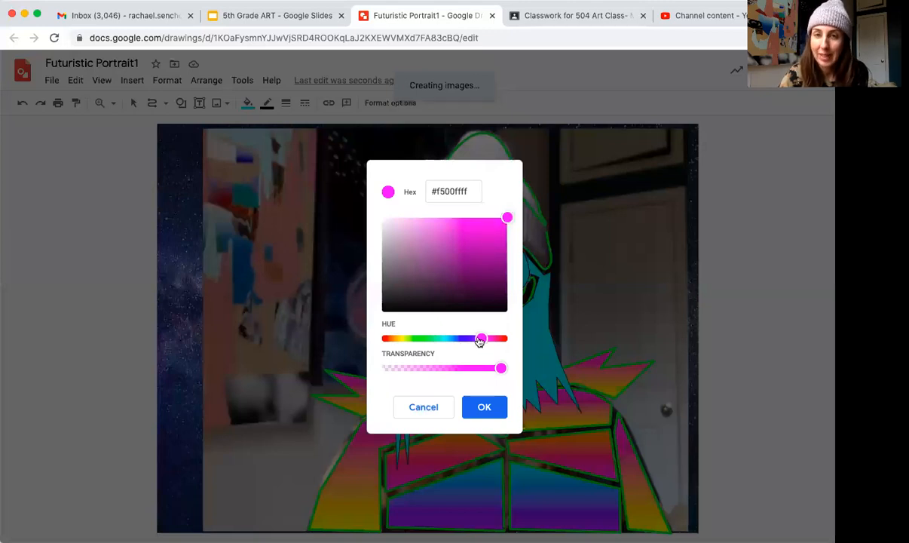
{"action": "left_click", "coordinate": [470, 246]}
{"action": "left_click", "coordinate": [479, 254]}
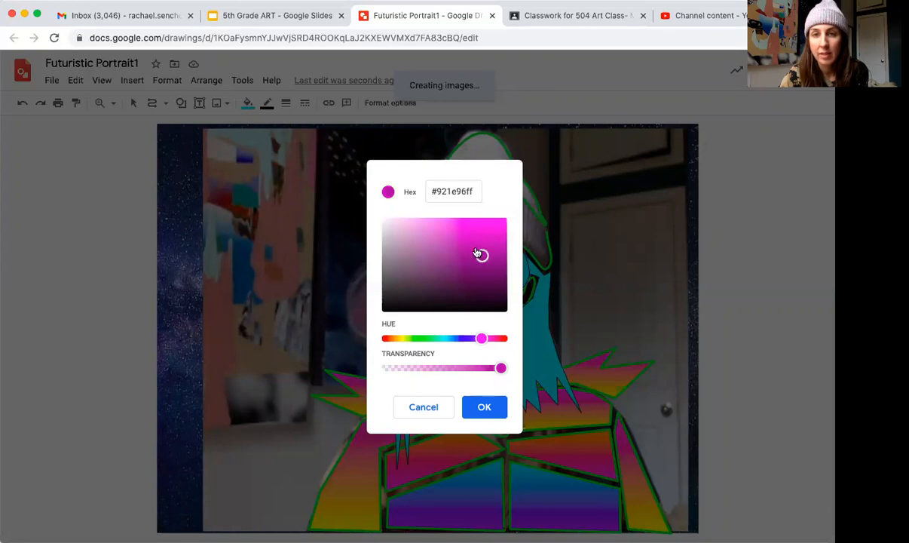
{"action": "left_click", "coordinate": [456, 230]}
{"action": "left_click", "coordinate": [462, 242]}
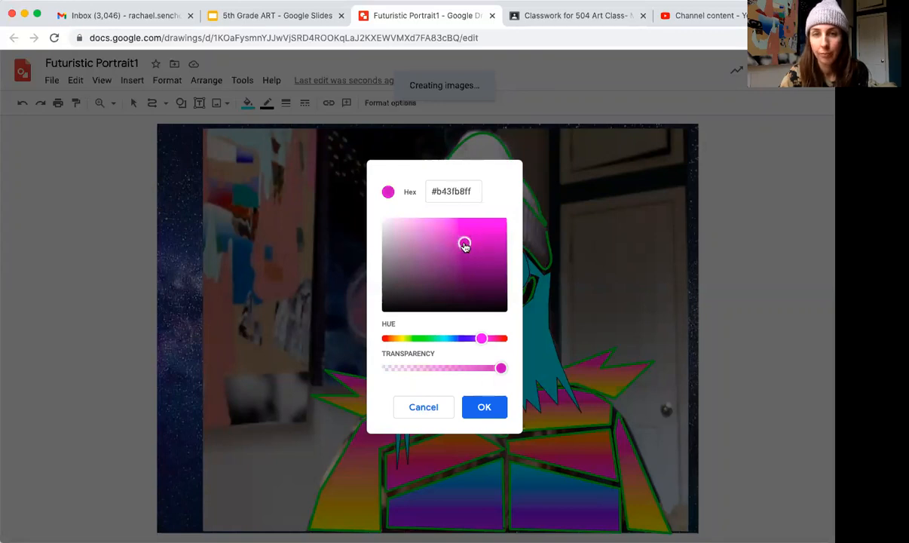
{"action": "left_click", "coordinate": [463, 247]}
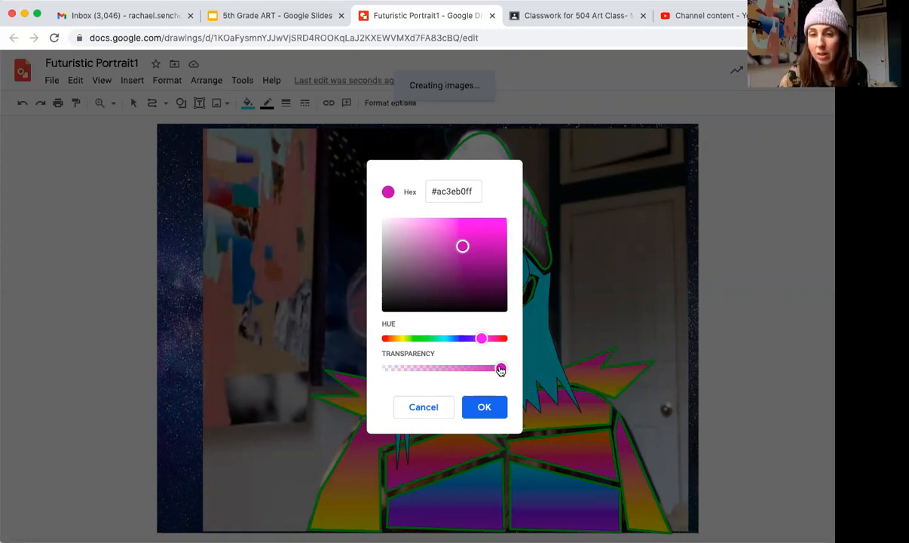
{"action": "left_click_drag", "start_coordinate": [500, 369], "coordinate": [442, 370]}
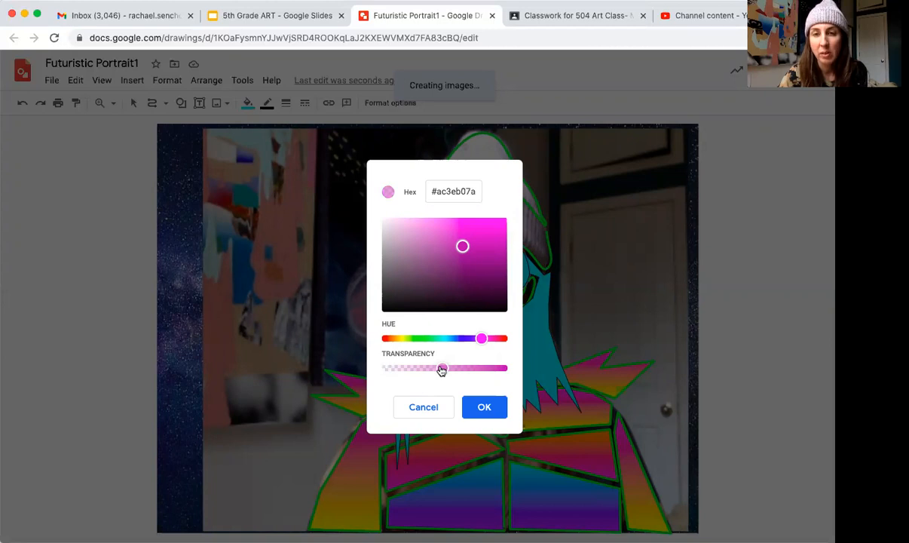
{"action": "left_click", "coordinate": [483, 406]}
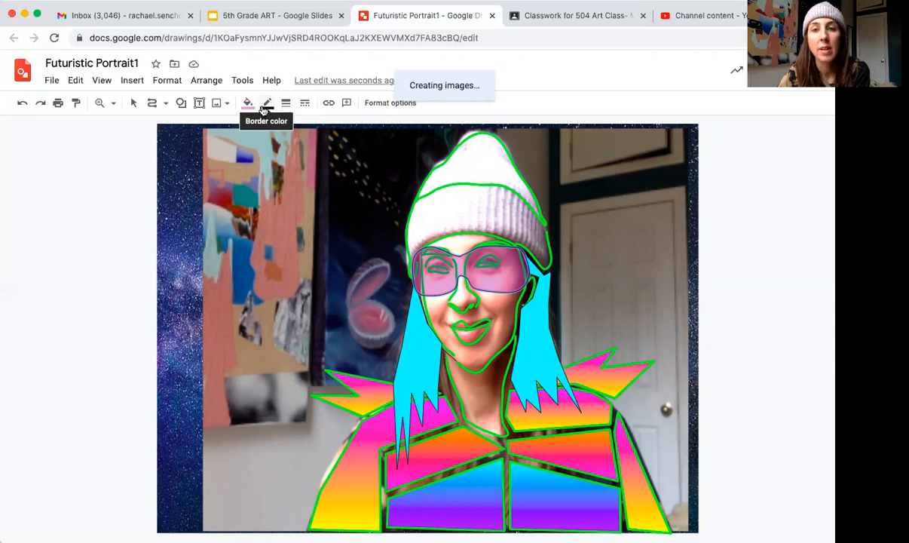
Set the border weight of the sunglasses to 3px and keep the border color black
{"action": "left_click", "coordinate": [285, 104]}
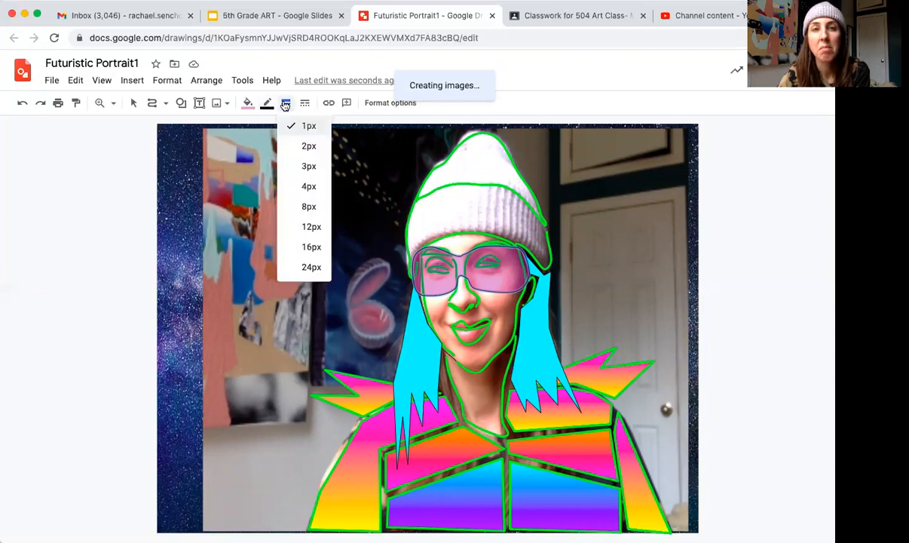
{"action": "left_click", "coordinate": [308, 165]}
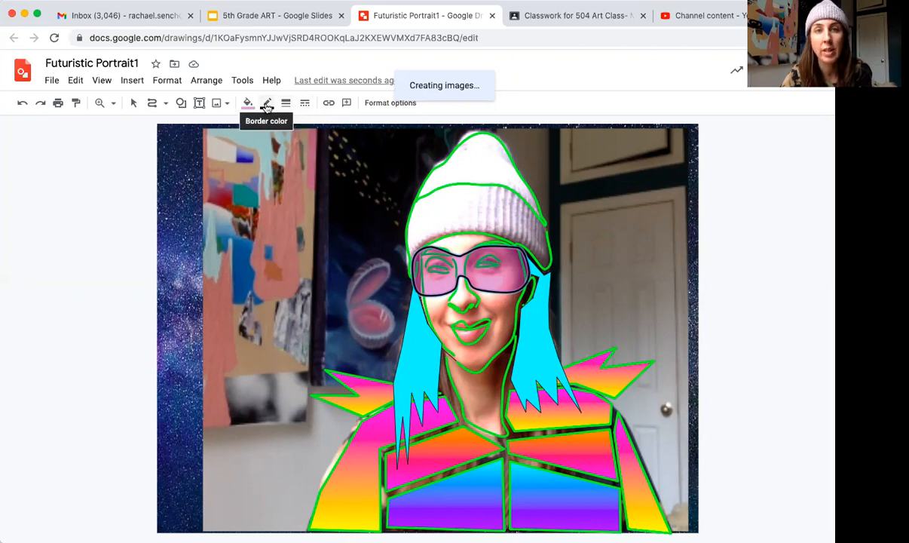
{"action": "left_click", "coordinate": [267, 105]}
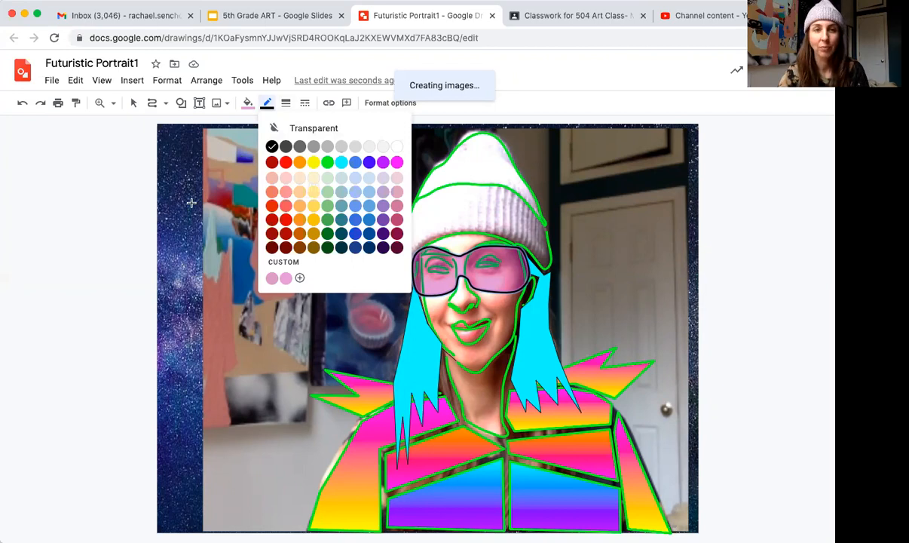
{"action": "left_click_drag", "start_coordinate": [134, 205], "coordinate": [100, 207]}
{"action": "key", "text": "Escape"}
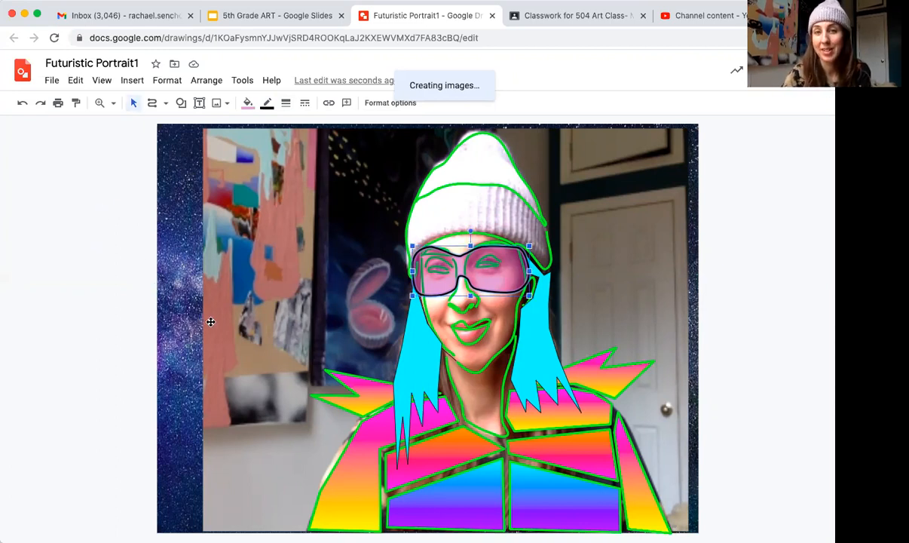
Move the traced reference photo aside to check the line drawing, and delete the photo from the canvas
{"action": "left_click", "coordinate": [234, 324]}
{"action": "left_click_drag", "start_coordinate": [235, 324], "coordinate": [2, 316]}
{"action": "left_click_drag", "start_coordinate": [243, 290], "coordinate": [65, 295]}
{"action": "left_click_drag", "start_coordinate": [207, 297], "coordinate": [128, 296]}
{"action": "mouse_move", "coordinate": [223, 299]}
{"action": "left_mouse_down"}
{"action": "mouse_move", "coordinate": [187, 300]}
{"action": "mouse_move", "coordinate": [213, 299]}
{"action": "left_mouse_up"}
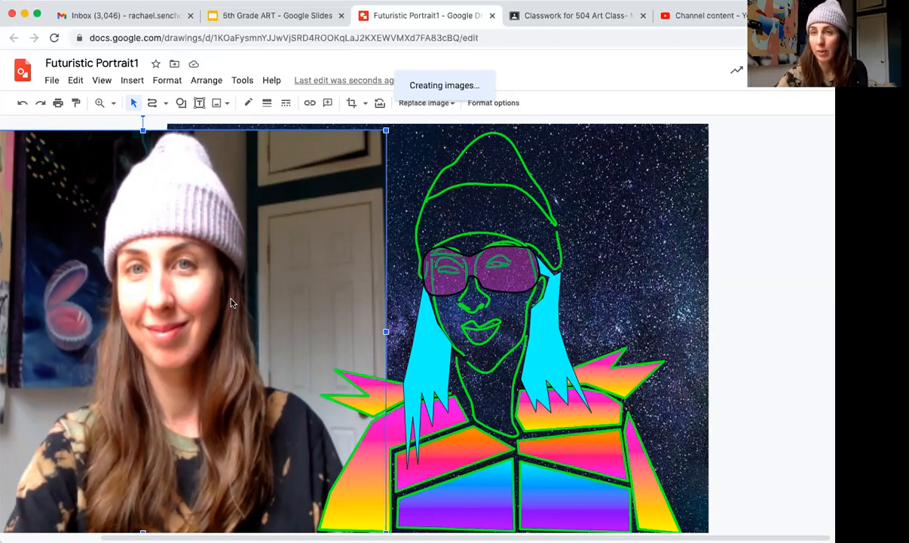
{"action": "left_click_drag", "start_coordinate": [232, 302], "coordinate": [292, 305]}
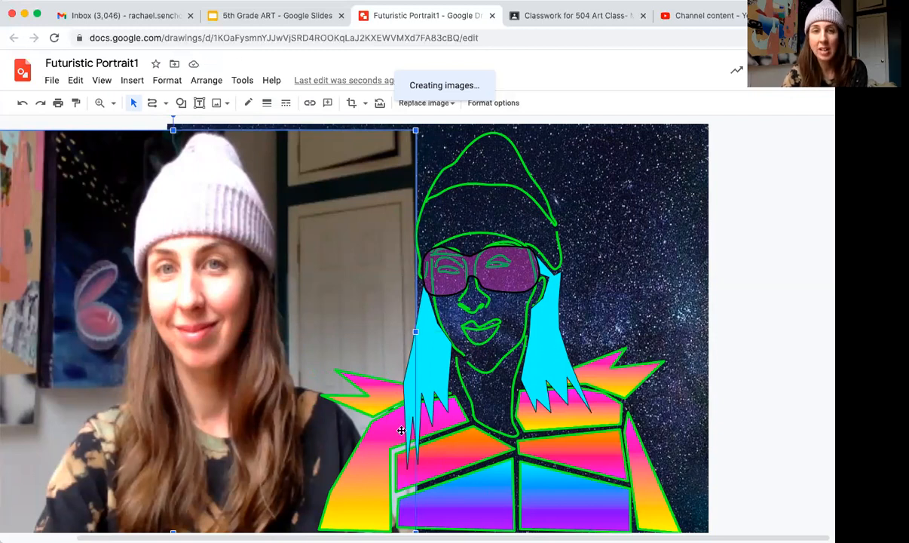
{"action": "left_click_drag", "start_coordinate": [249, 266], "coordinate": [362, 273]}
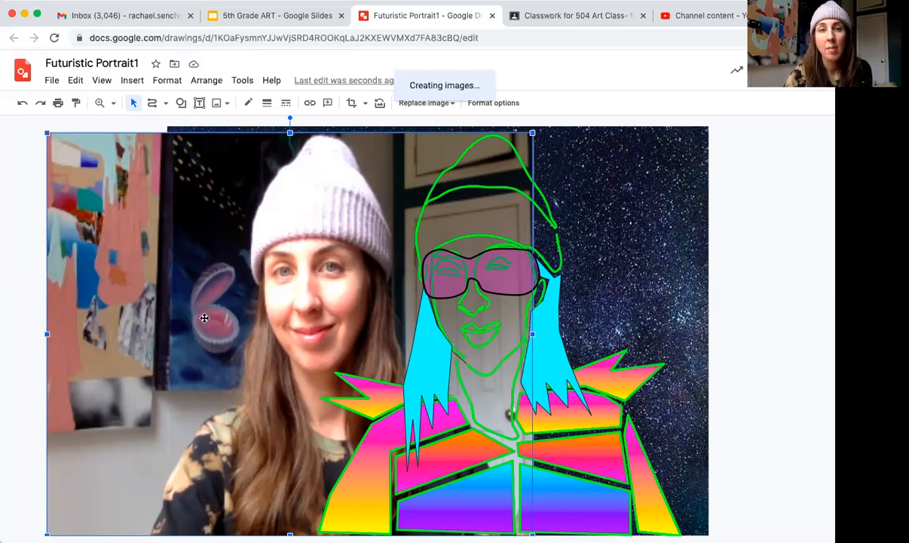
{"action": "key", "text": "BackSpace"}
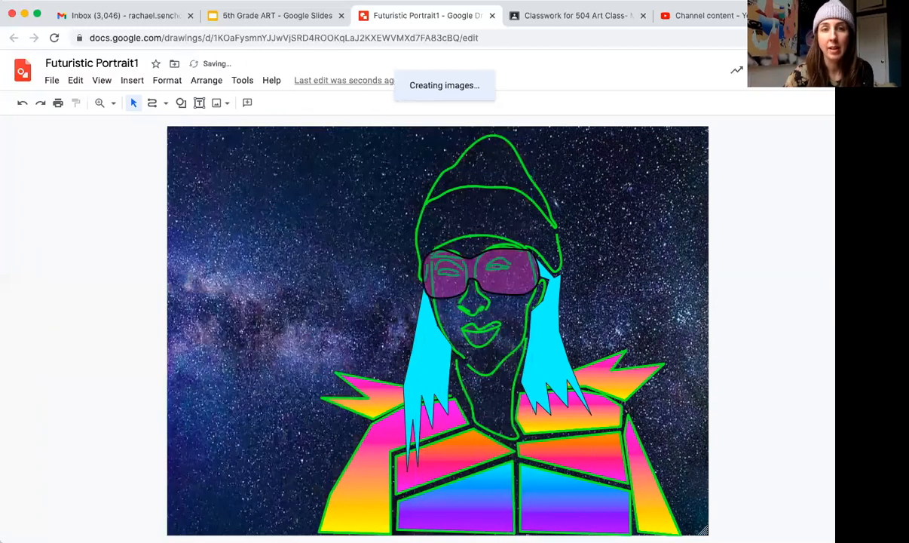
{"action": "left_click", "coordinate": [260, 209]}
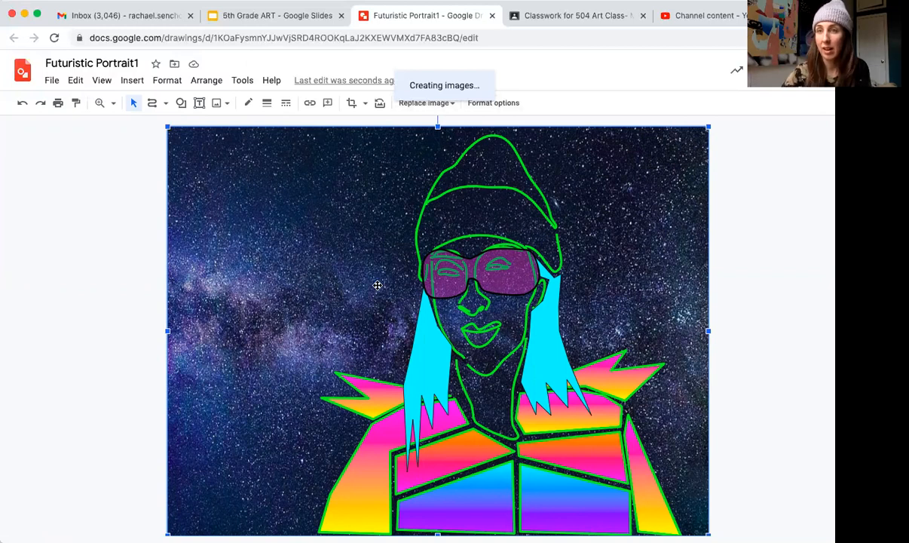
{"action": "left_click", "coordinate": [130, 331]}
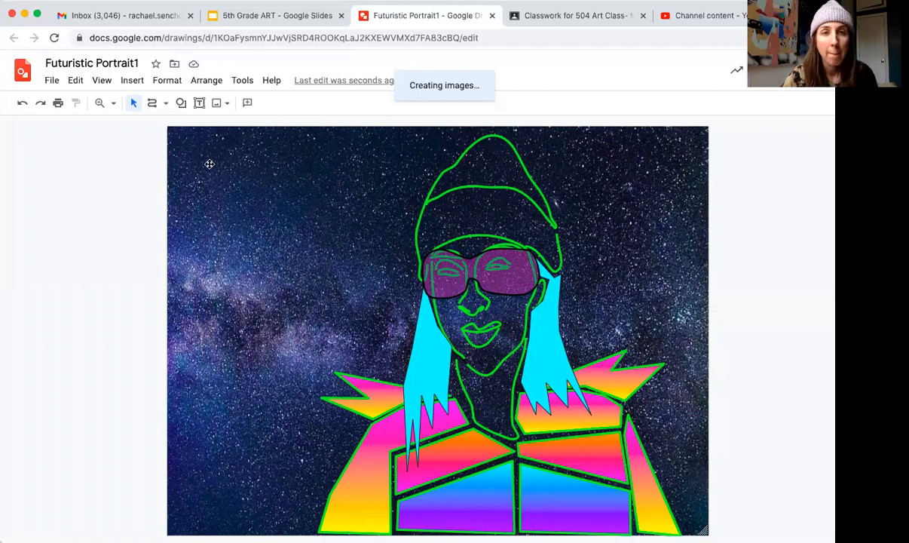
Search the web for images of "gold chain transparent background" to insert into the drawing
{"action": "left_click", "coordinate": [134, 83]}
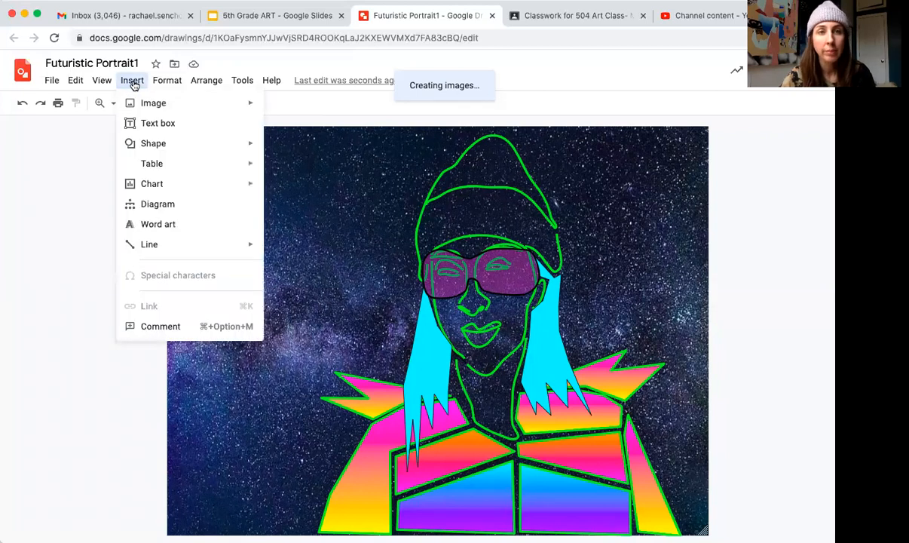
{"action": "mouse_move", "coordinate": [145, 106]}
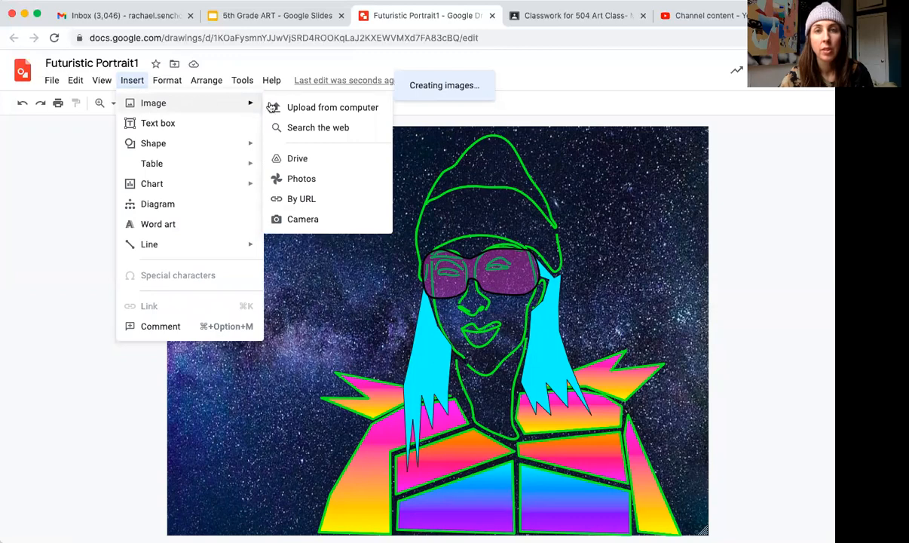
{"action": "left_click", "coordinate": [326, 127]}
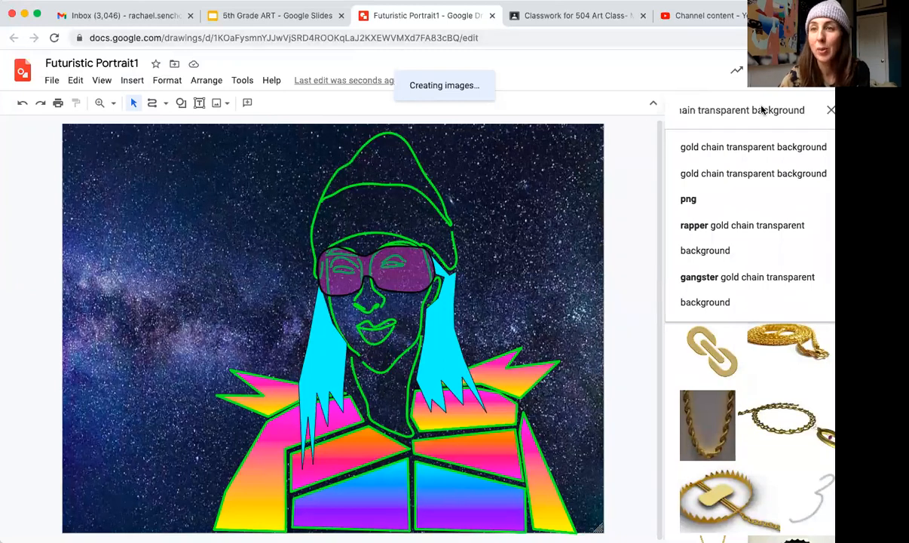
{"action": "key", "text": "BackSpace"}
{"action": "key", "text": "BackSpace"}
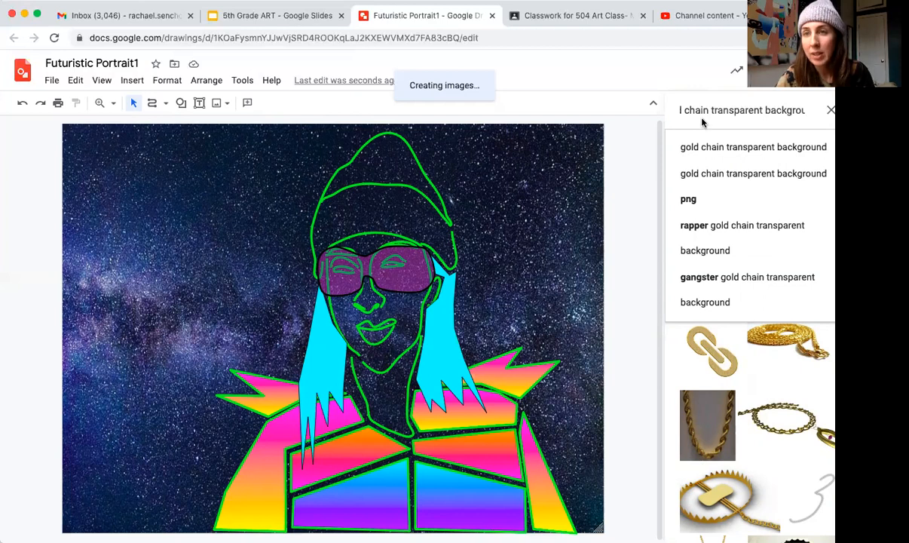
{"action": "scroll", "coordinate": [709, 119], "scroll_direction": "left", "scroll_amount": 1}
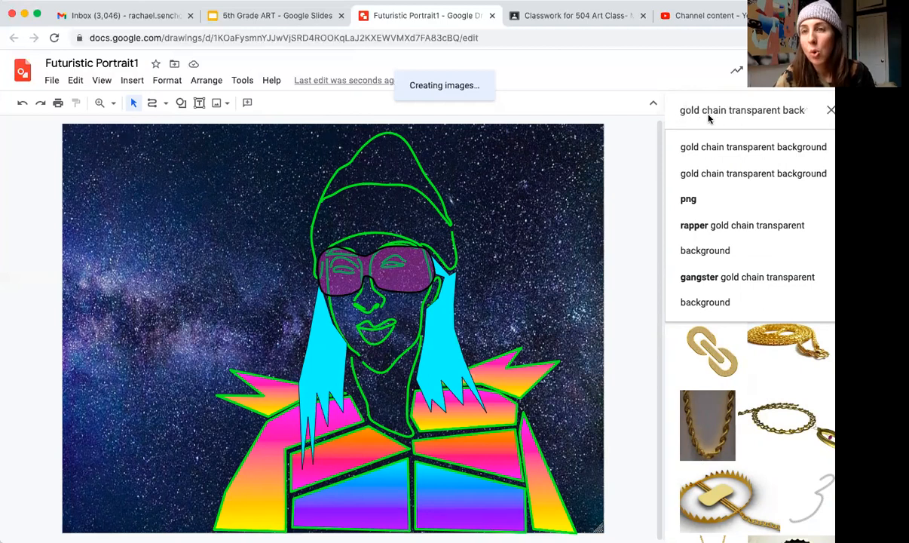
{"action": "scroll", "coordinate": [752, 114], "scroll_direction": "right", "scroll_amount": 2}
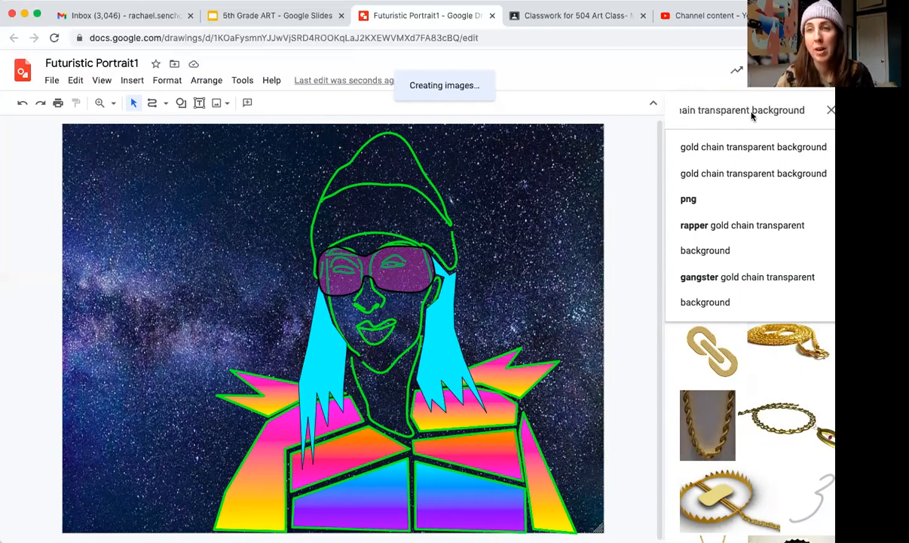
{"action": "scroll", "coordinate": [751, 113], "scroll_direction": "left", "scroll_amount": 2}
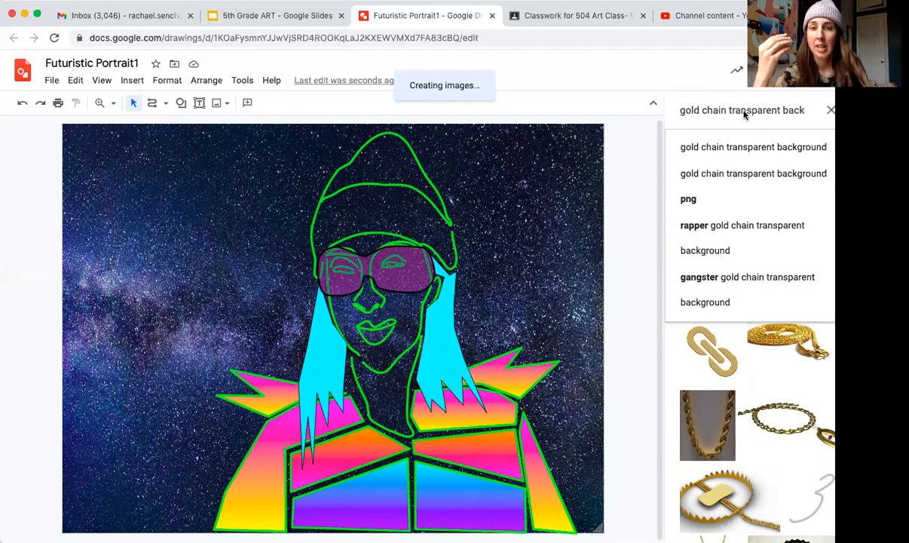
{"action": "type", "text": "ground"}
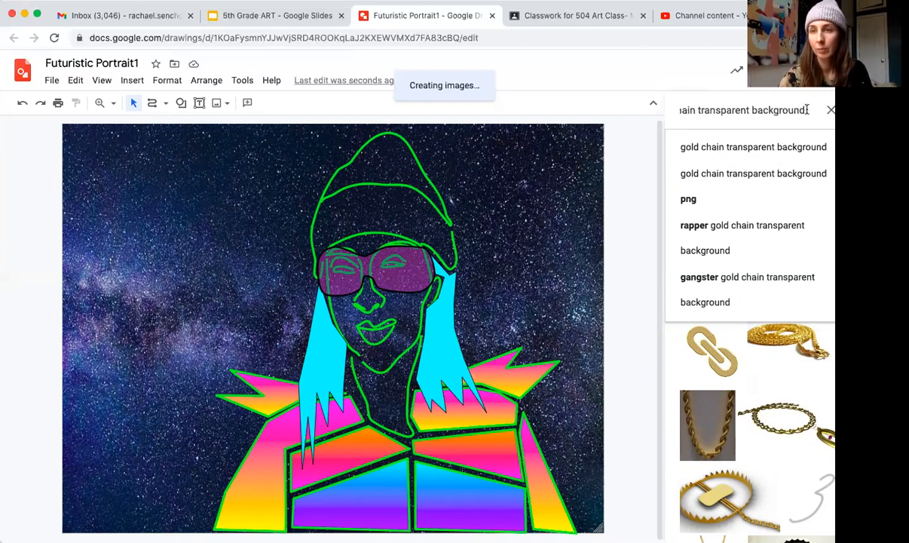
{"action": "key", "text": "Return"}
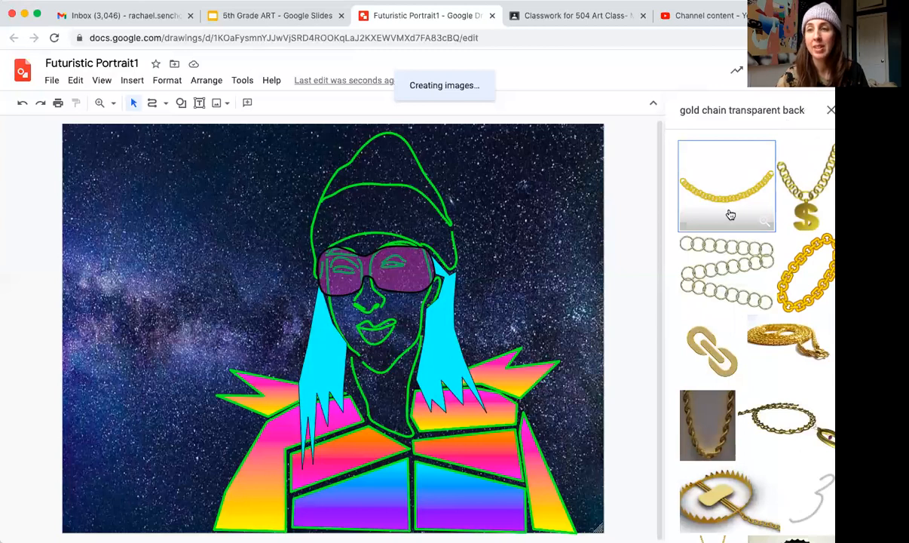
Place the curved gold chain image from the search results on the portrait and shrink it to hang across the shoulders below the neck
{"action": "left_click_drag", "start_coordinate": [741, 190], "coordinate": [340, 377]}
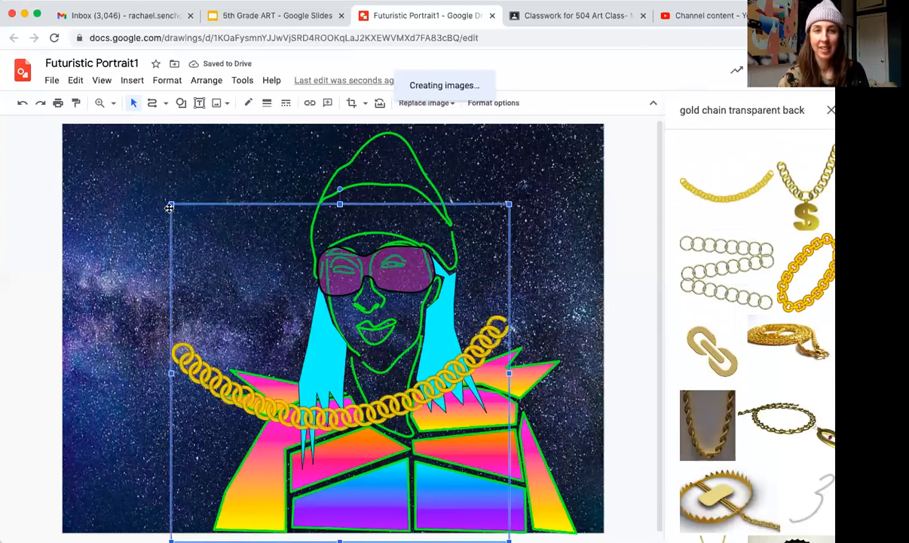
{"action": "left_click_drag", "start_coordinate": [170, 203], "coordinate": [273, 304]}
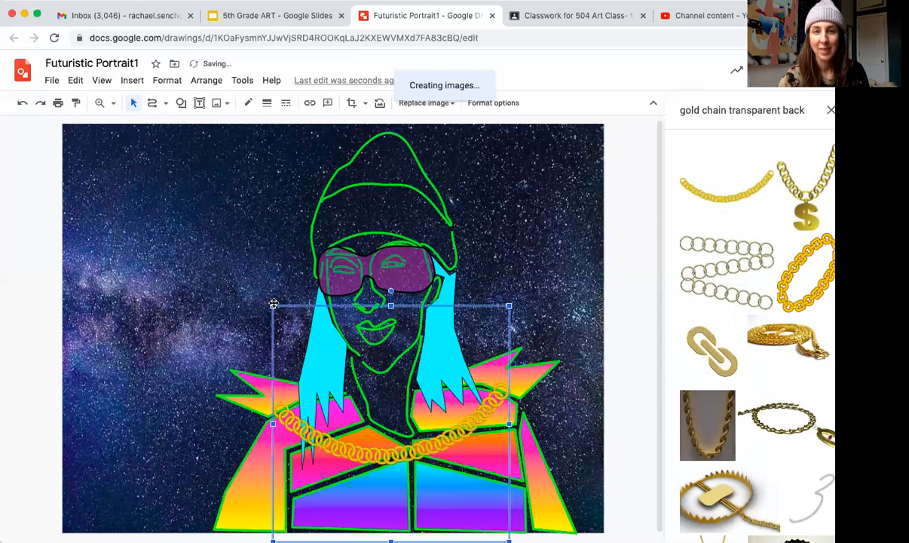
{"action": "left_click", "coordinate": [273, 303]}
{"action": "left_click", "coordinate": [338, 455]}
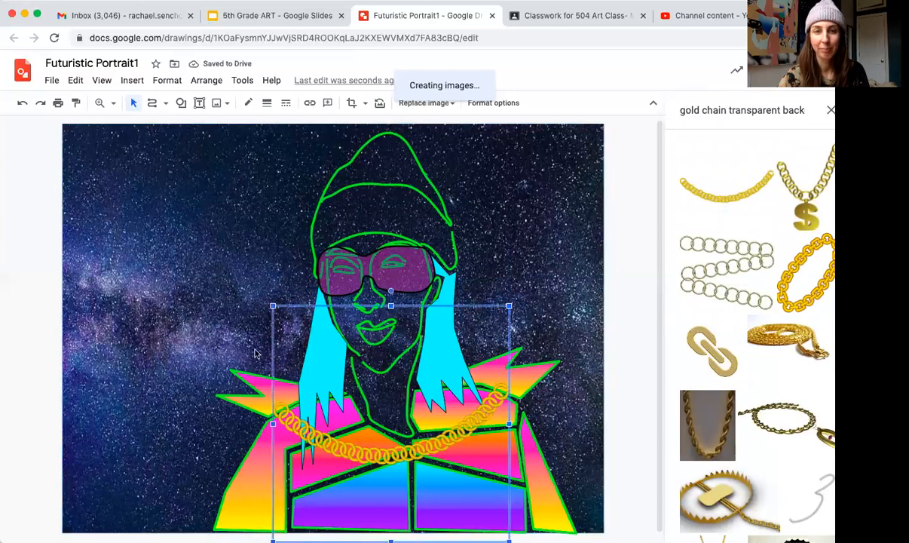
{"action": "left_click_drag", "start_coordinate": [271, 305], "coordinate": [278, 310]}
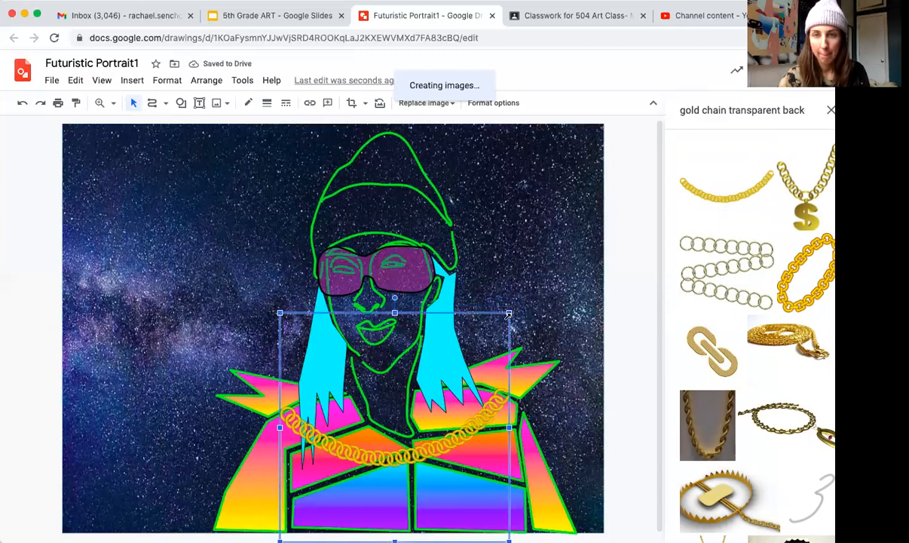
{"action": "left_click", "coordinate": [553, 195]}
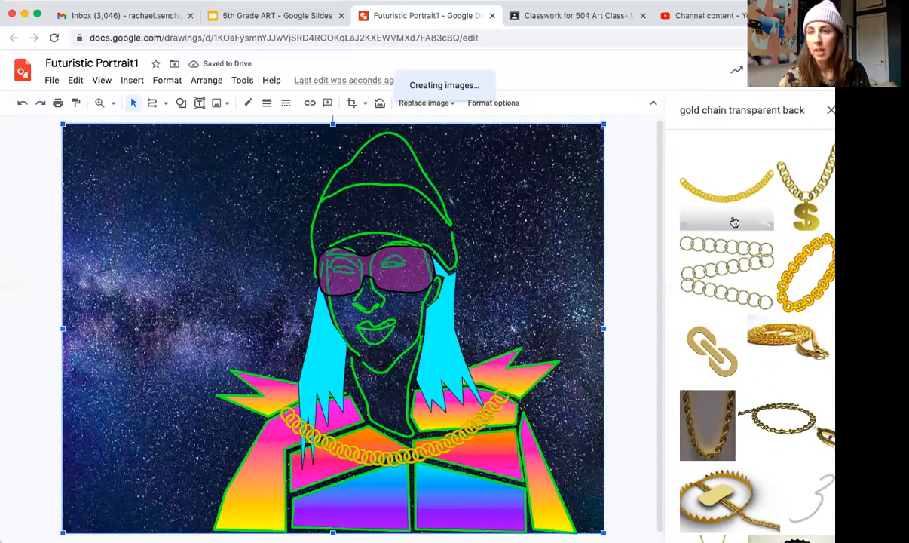
Try the open gold bracelet image with a white background from further down the results on the canvas, and delete it
{"action": "scroll", "coordinate": [733, 218], "scroll_direction": "down", "scroll_amount": 5}
{"action": "scroll", "coordinate": [733, 220], "scroll_direction": "down", "scroll_amount": 5}
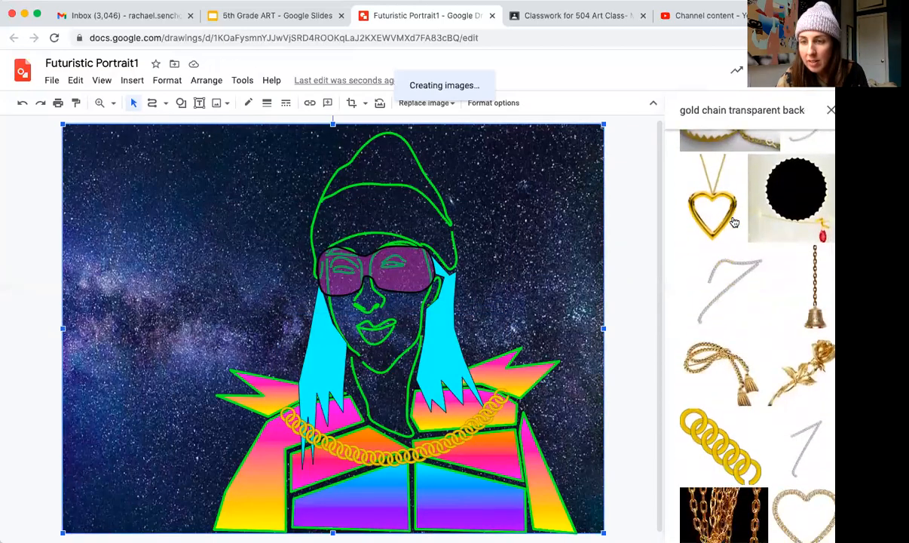
{"action": "scroll", "coordinate": [733, 221], "scroll_direction": "down", "scroll_amount": 8}
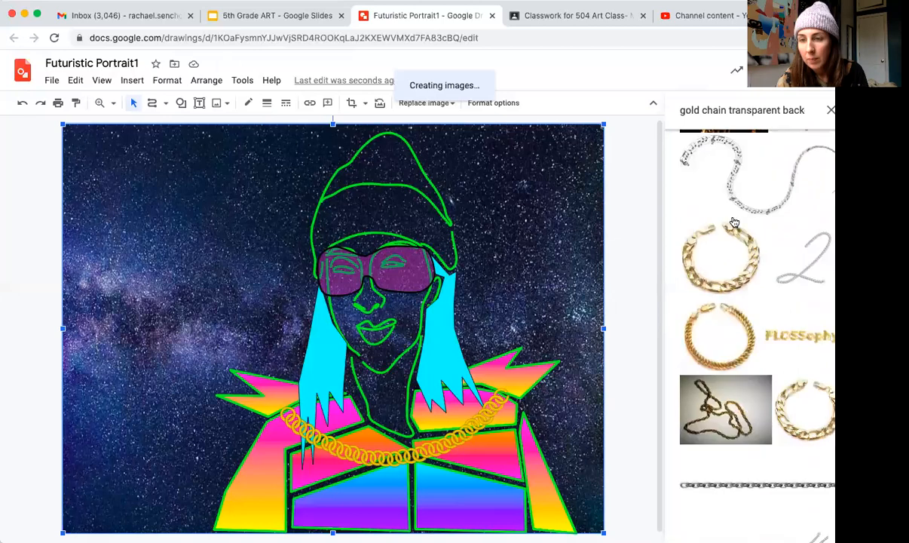
{"action": "scroll", "coordinate": [734, 220], "scroll_direction": "up", "scroll_amount": 3}
{"action": "scroll", "coordinate": [733, 221], "scroll_direction": "up", "scroll_amount": 3}
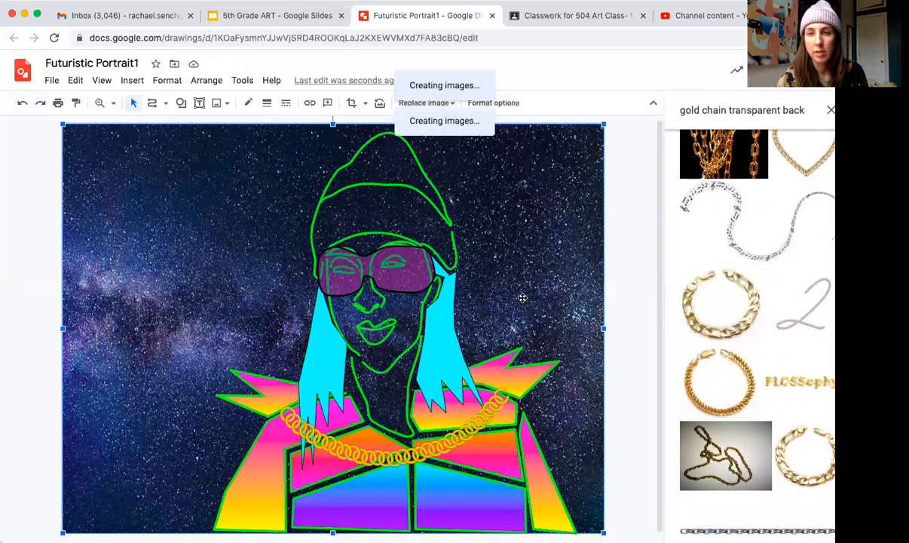
{"action": "left_click_drag", "start_coordinate": [524, 298], "coordinate": [321, 302]}
{"action": "left_click", "coordinate": [173, 322]}
{"action": "left_click_drag", "start_coordinate": [298, 340], "coordinate": [252, 340]}
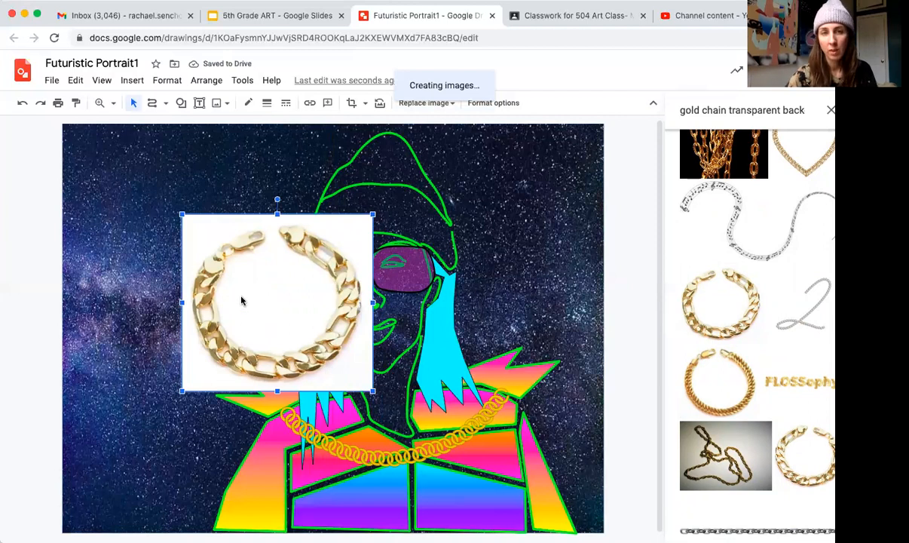
{"action": "key", "text": "Delete"}
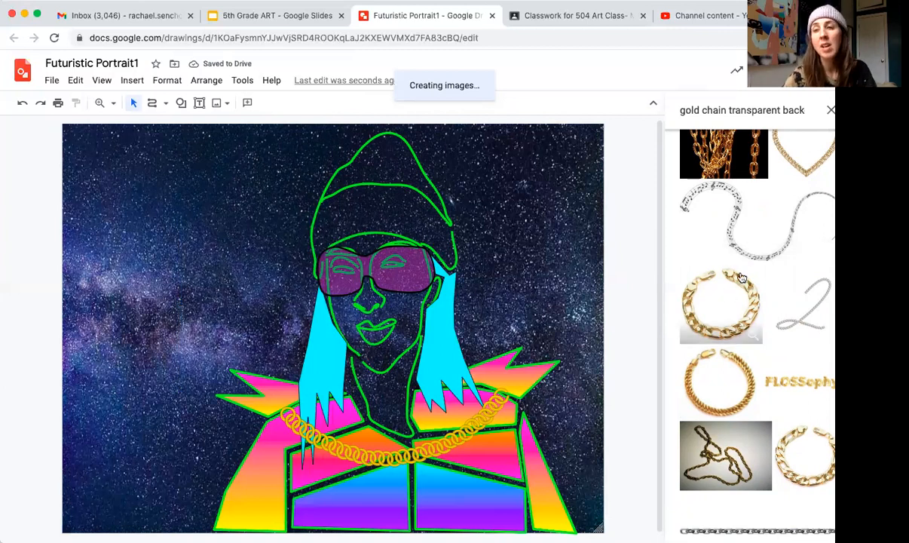
{"action": "scroll", "coordinate": [740, 331], "scroll_direction": "up", "scroll_amount": 3}
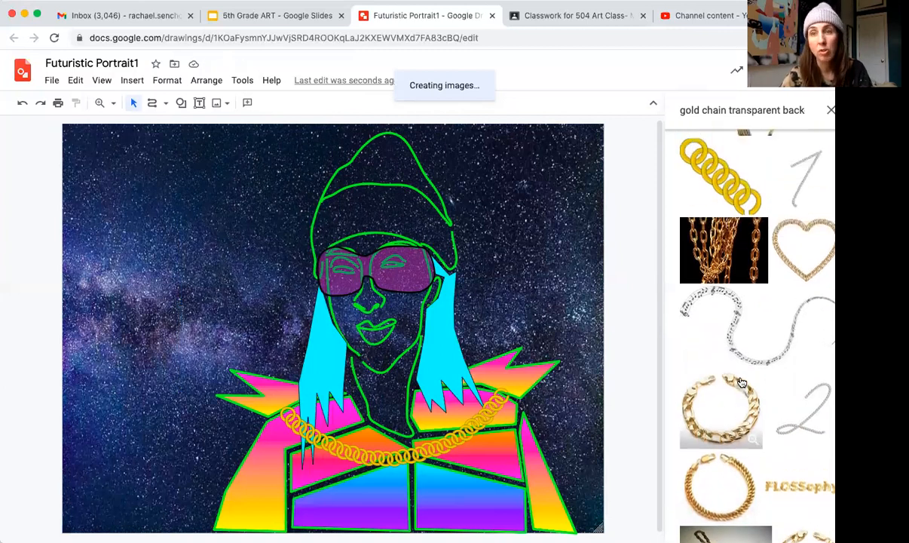
{"action": "scroll", "coordinate": [741, 383], "scroll_direction": "up", "scroll_amount": 2}
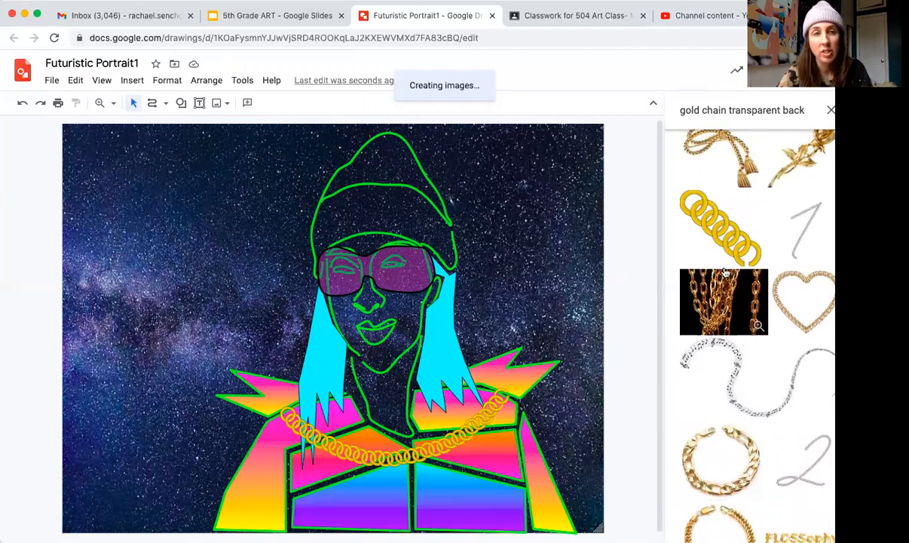